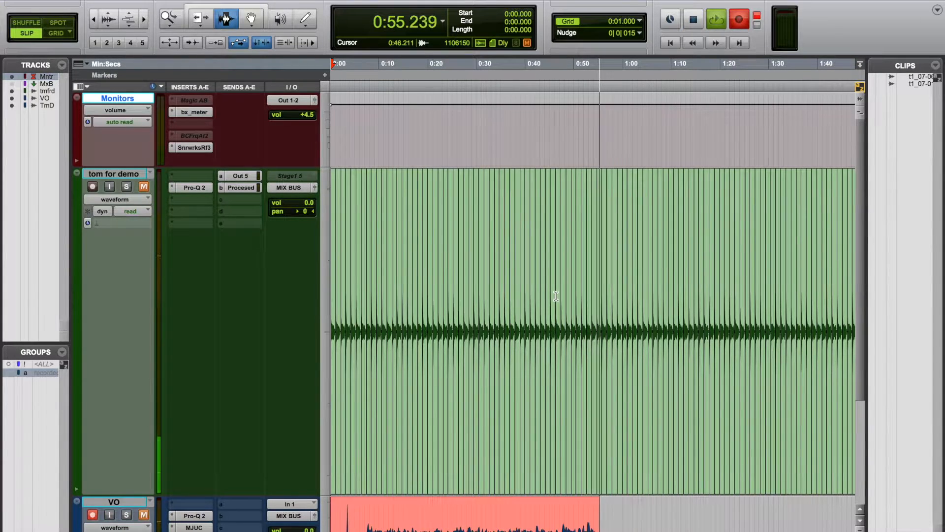
Open the Pro-Q 2 on the tom for demo track and add a bell boost of about 8.8 dB, swept down to about 347 Hz
left_click(193, 187)
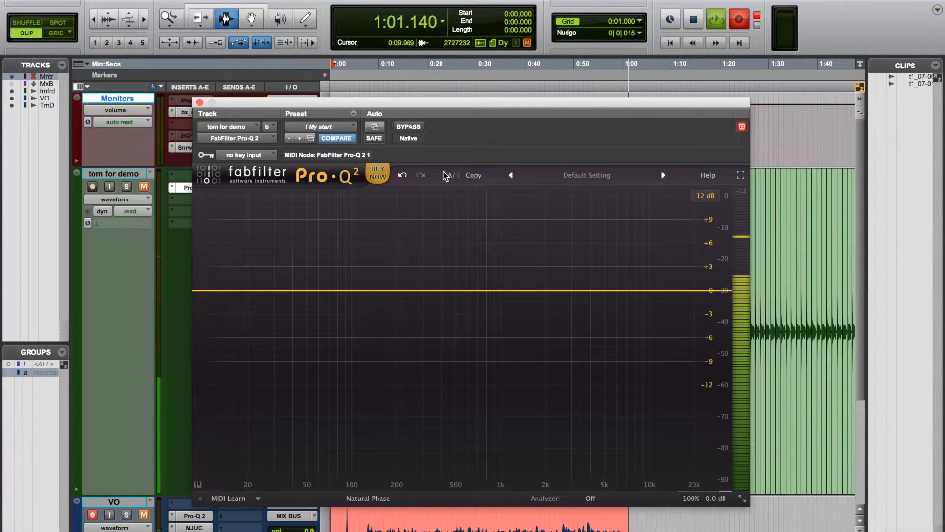
left_click_drag(473, 103, 526, 85)
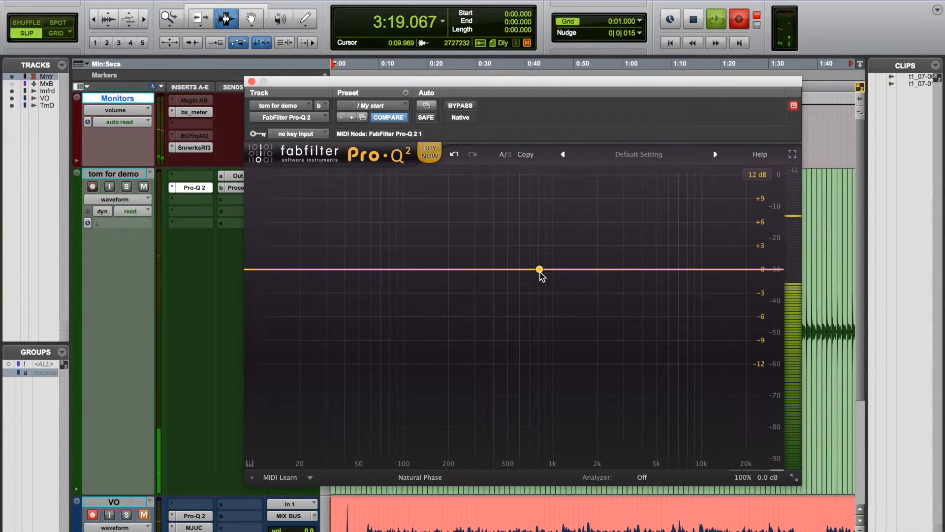
left_click_drag(540, 273, 546, 207)
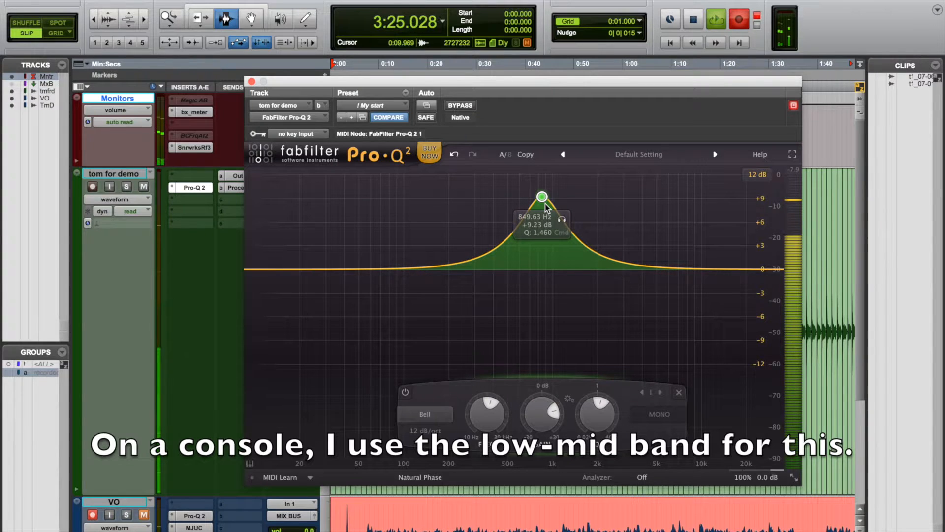
left_click_drag(543, 200, 482, 201)
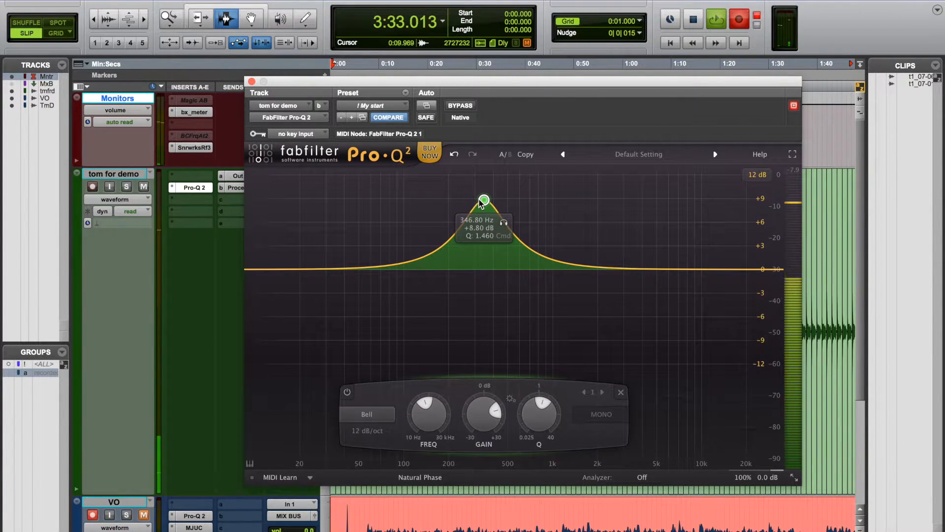
Turn the 347 Hz bell into a cut of about 9.4 dB and compare the sound with the band off and on
double_click(482, 426)
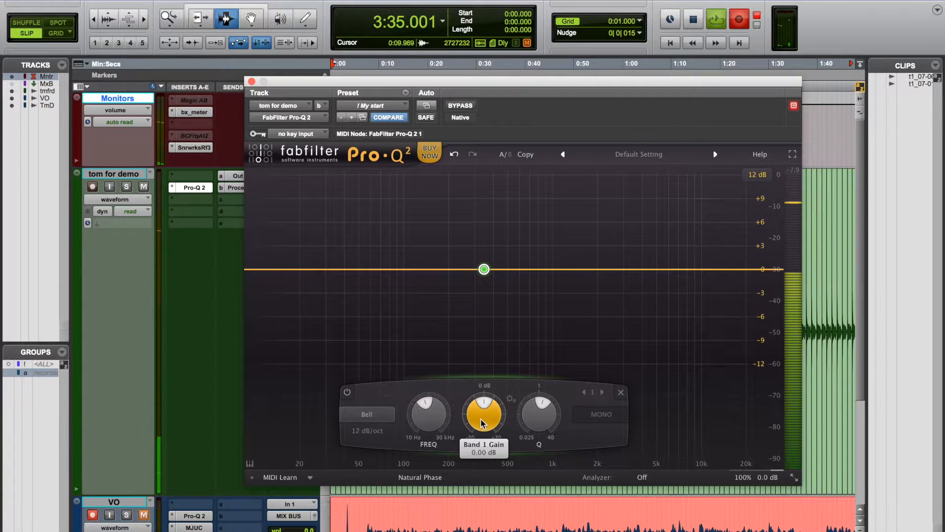
left_click_drag(481, 418, 482, 471)
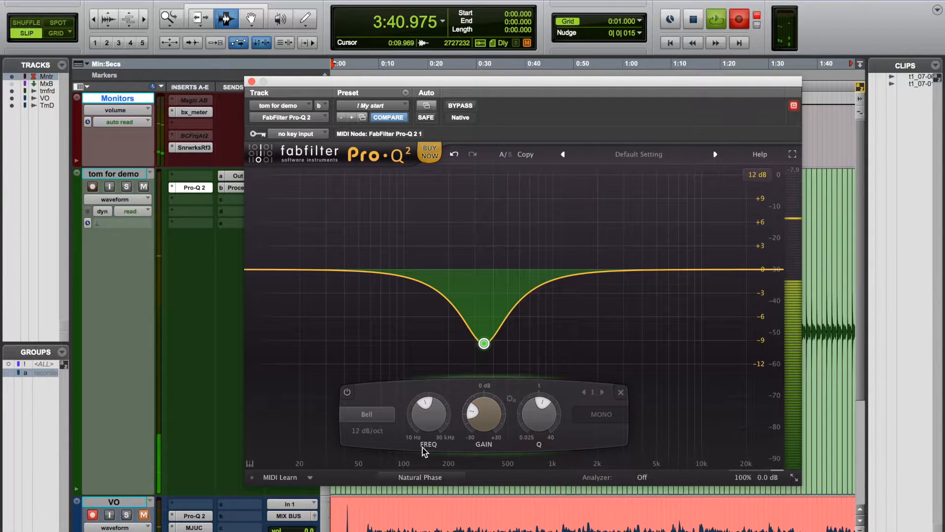
left_click(348, 392)
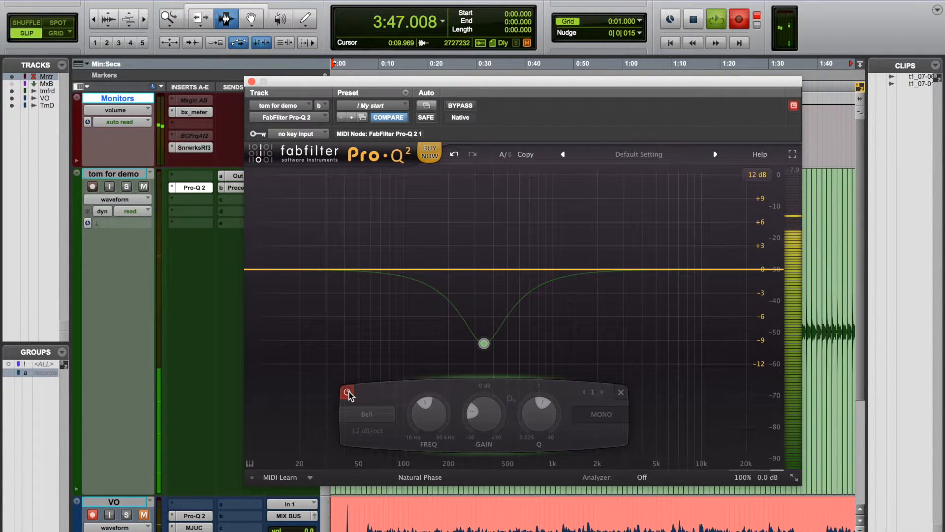
left_click(348, 393)
Retune the low-mid cut to about 376 Hz while soloing the band, and widen its Q to about 1.28
mouse_move(487, 339)
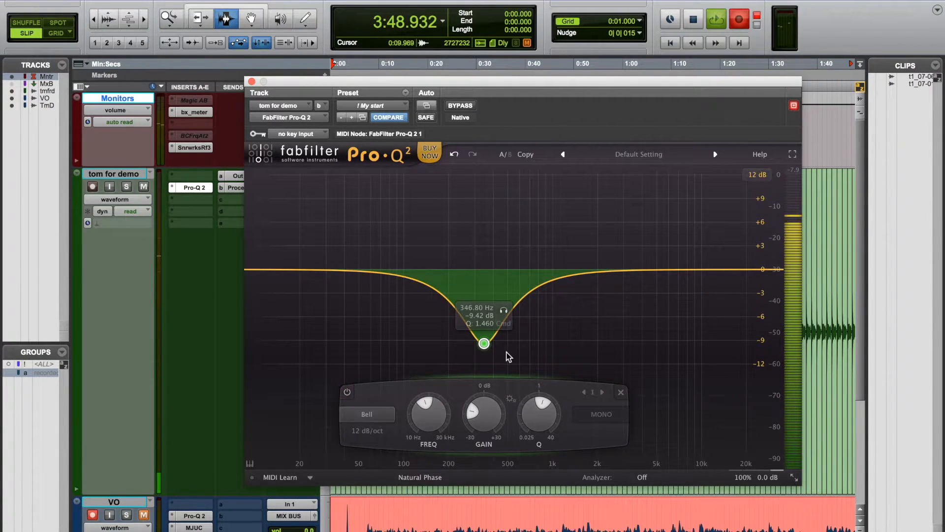
left_click(505, 311)
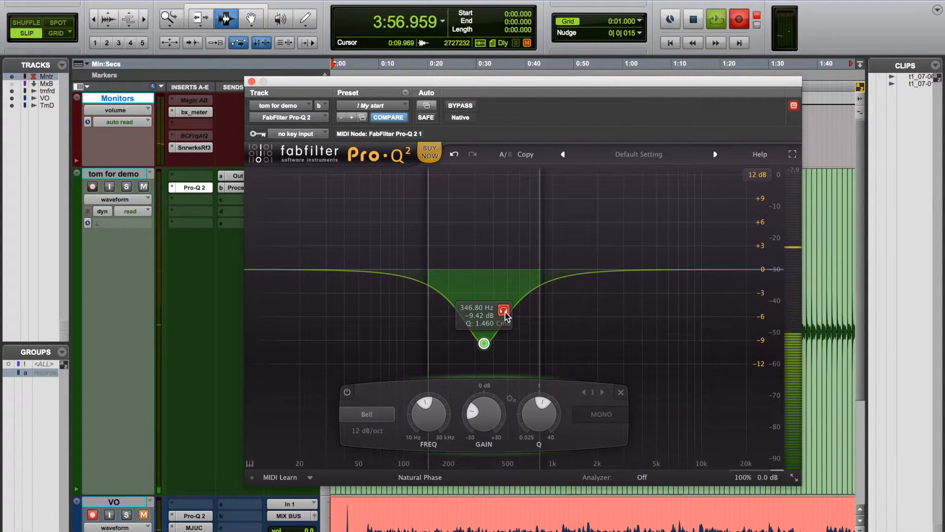
mouse_move(507, 315)
left_mouse_down()
mouse_move(564, 311)
mouse_move(503, 316)
mouse_move(513, 315)
left_mouse_up()
left_click_drag(538, 420, 538, 424)
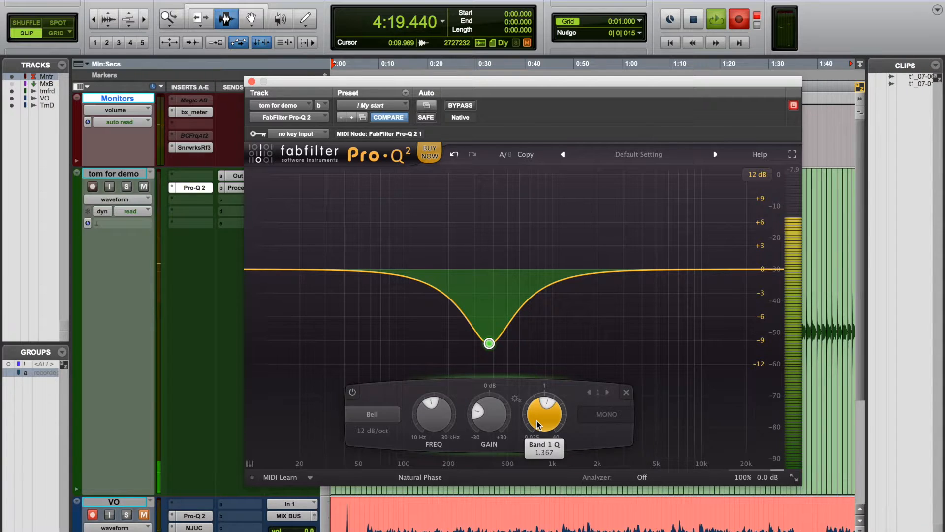
left_click_drag(536, 420, 536, 423)
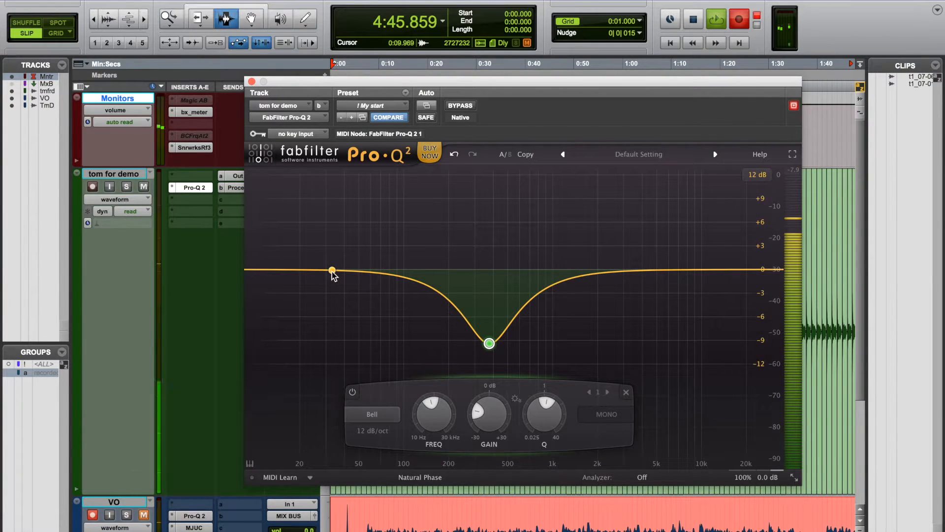
Add a low bell boost of about 10 dB, tuned by ear to about 100 Hz with the Q at about 1.28
left_click_drag(333, 271, 330, 209)
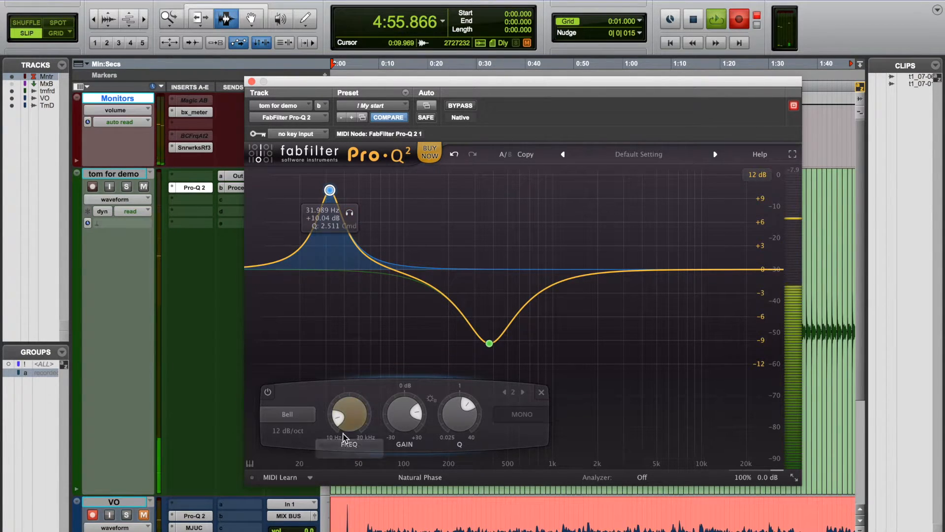
left_click_drag(353, 417, 344, 329)
left_click(424, 215)
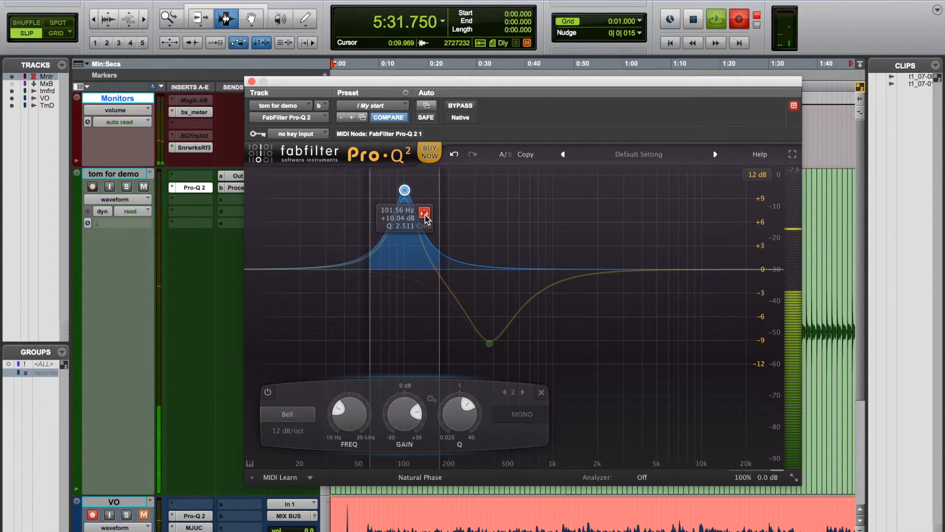
mouse_move(422, 215)
left_mouse_down()
mouse_move(403, 215)
mouse_move(421, 217)
left_mouse_up()
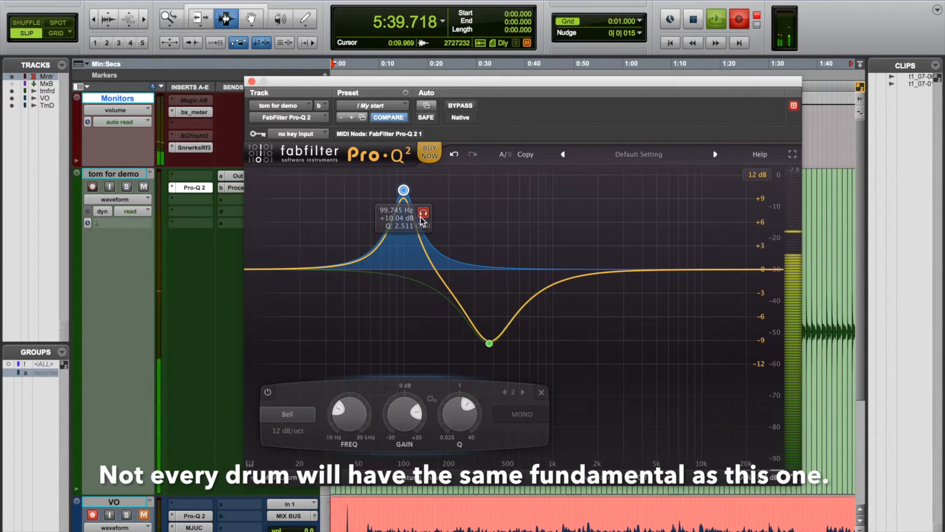
left_click_drag(463, 423, 464, 435)
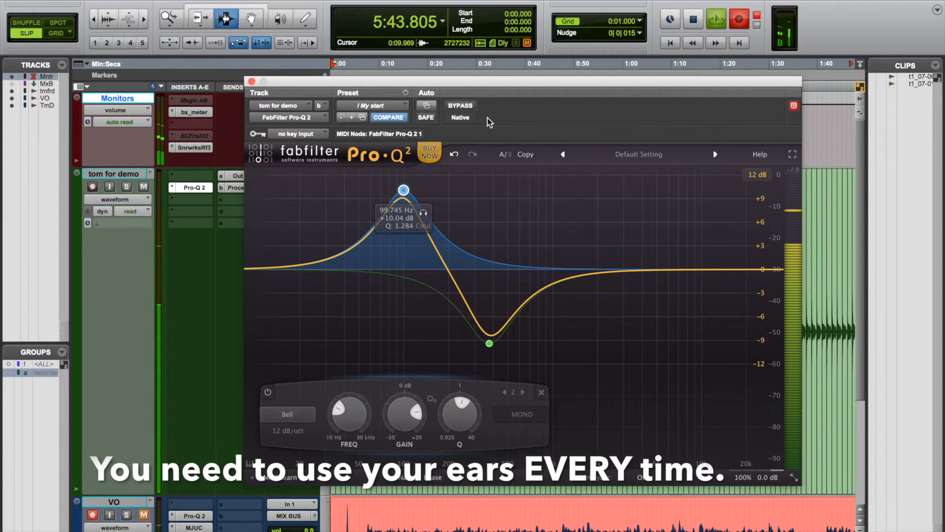
Compare the tom with the whole EQ bypassed and active, both with and without the 100 Hz boost
left_click(463, 106)
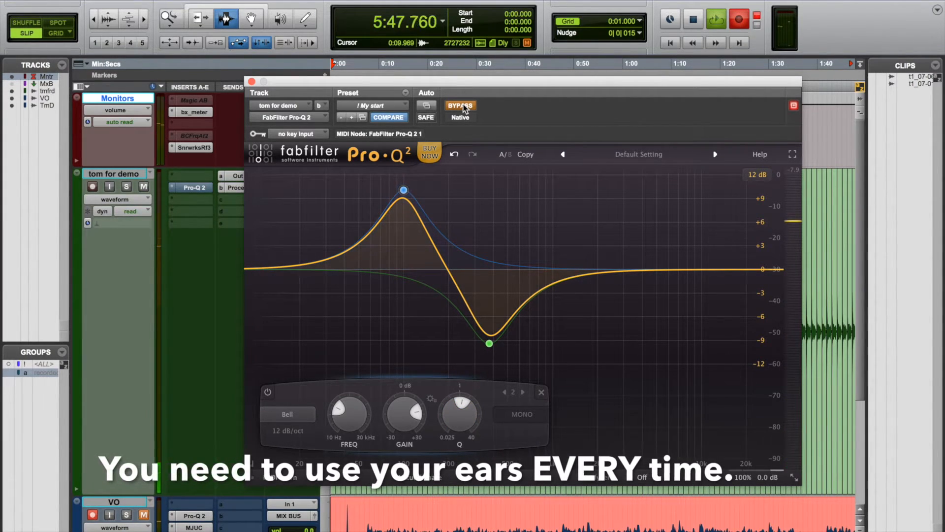
left_click(463, 106)
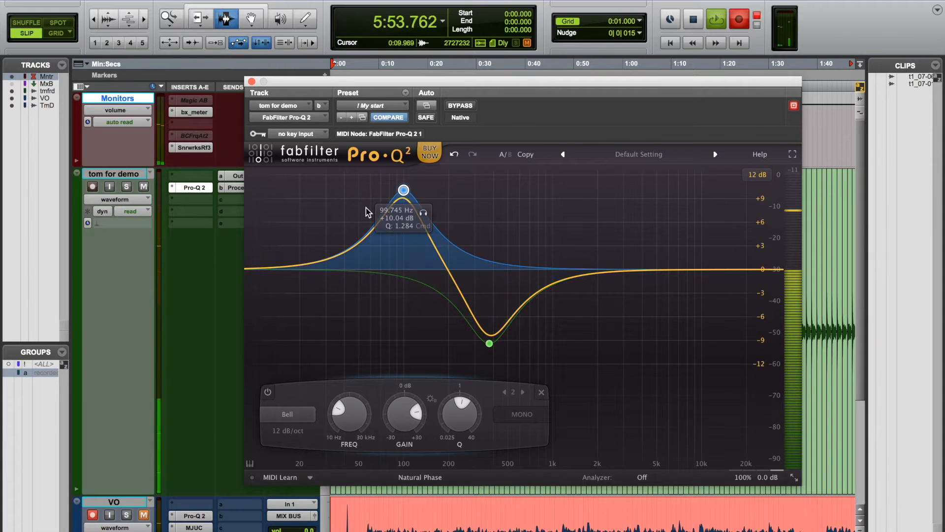
left_click(267, 393)
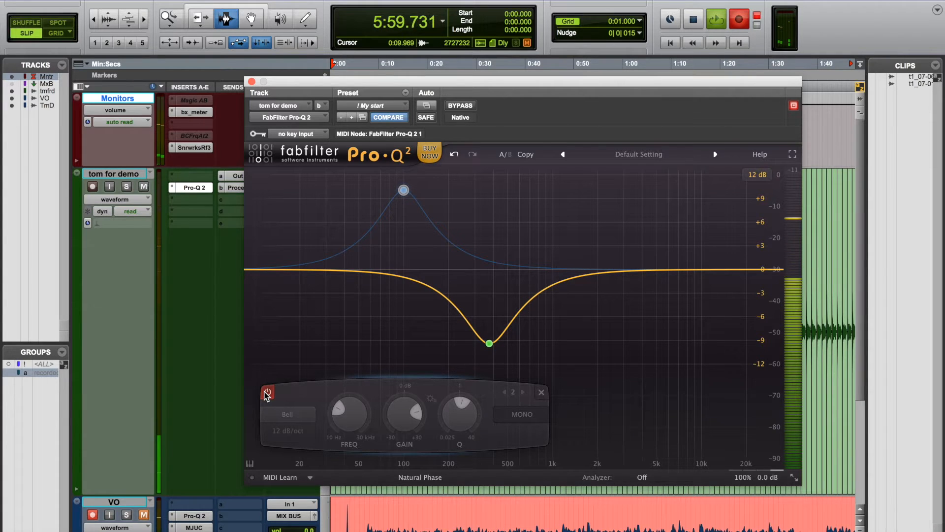
left_click(461, 105)
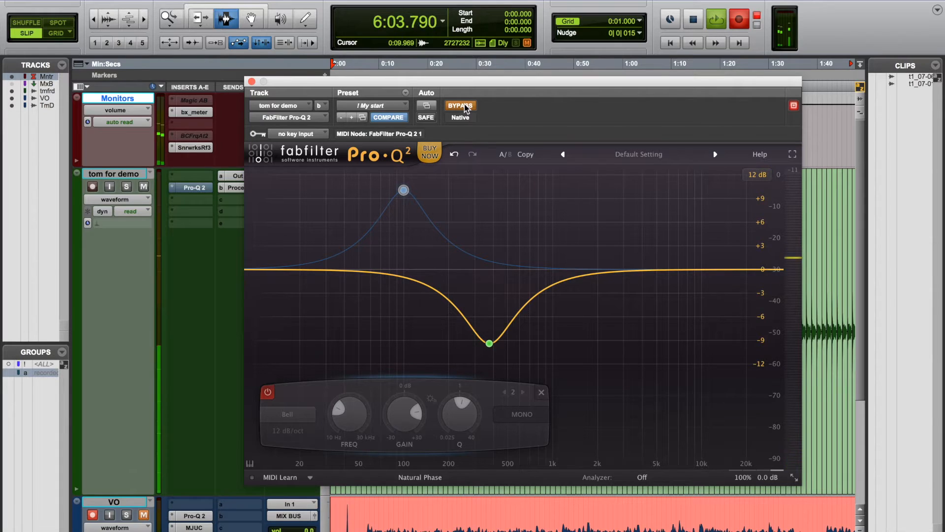
left_click(460, 106)
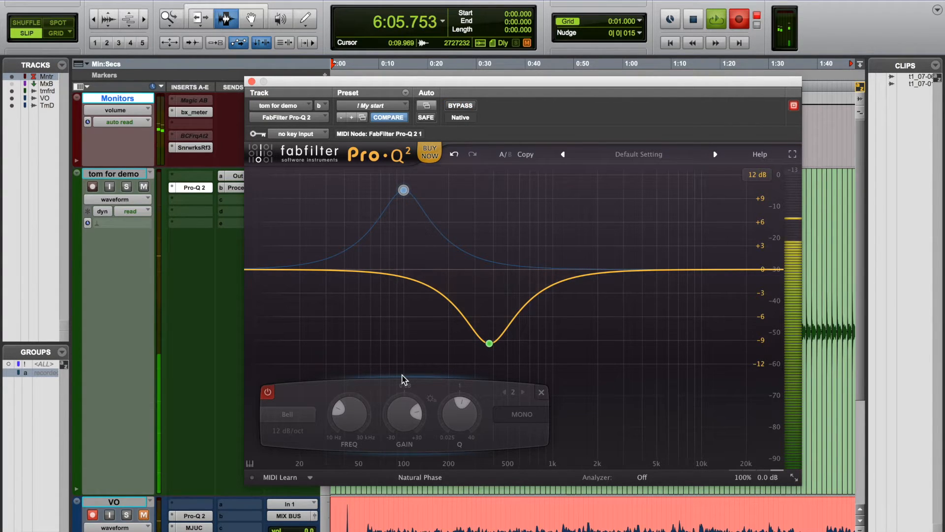
left_click(269, 394)
Compare the tom with the 376 Hz cut switched off and back on
mouse_move(403, 222)
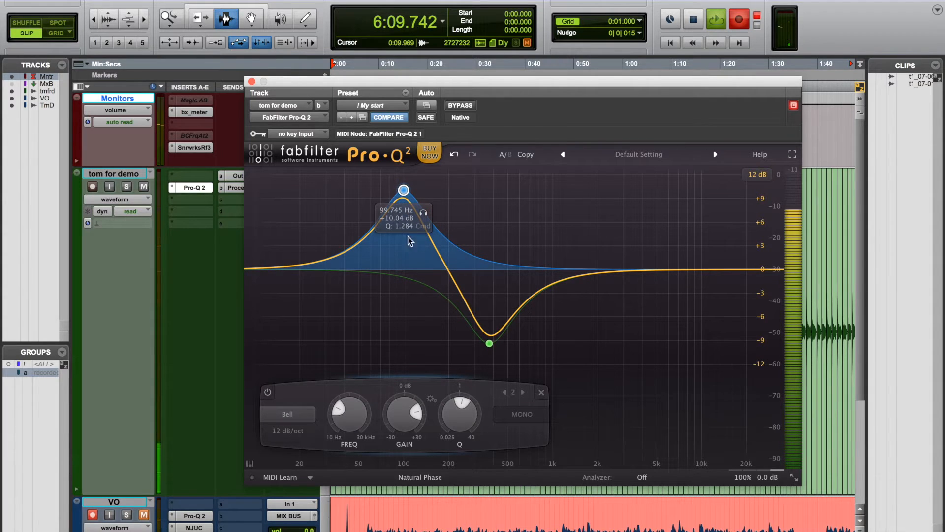
mouse_move(448, 310)
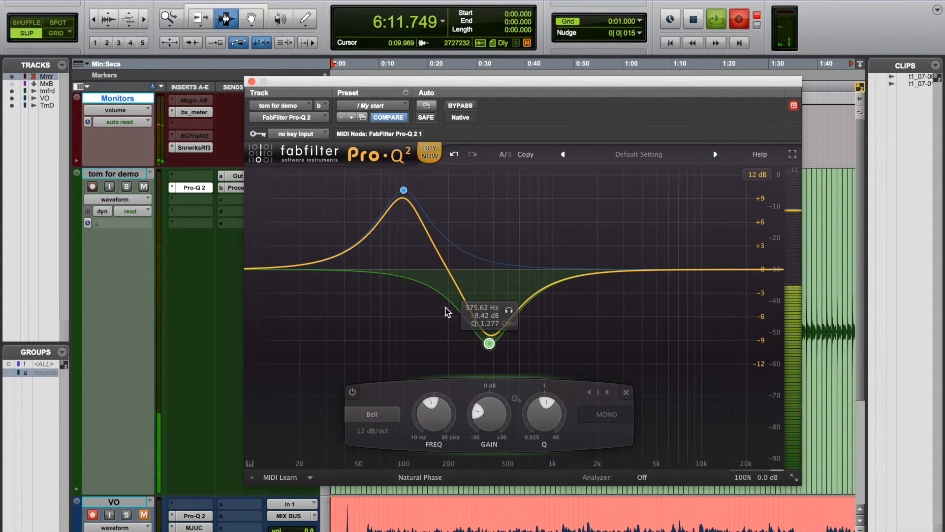
left_click(353, 392)
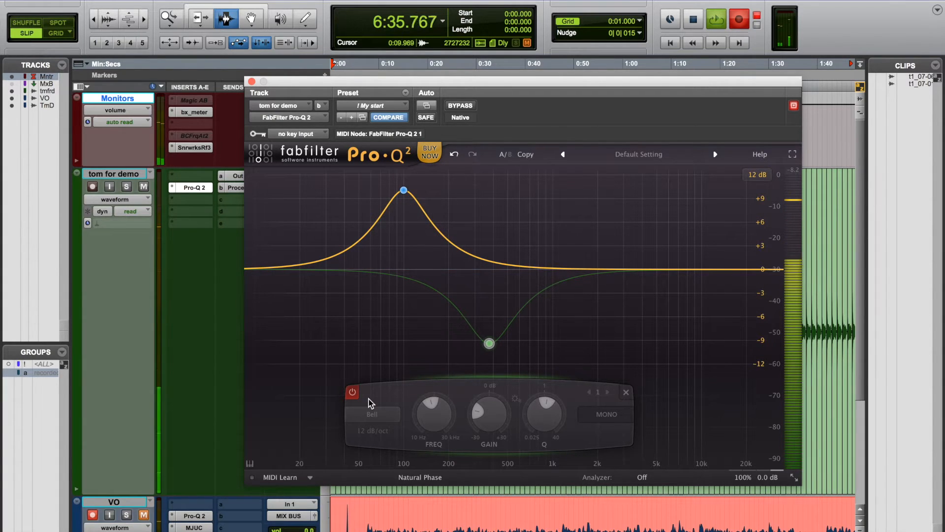
left_click(352, 393)
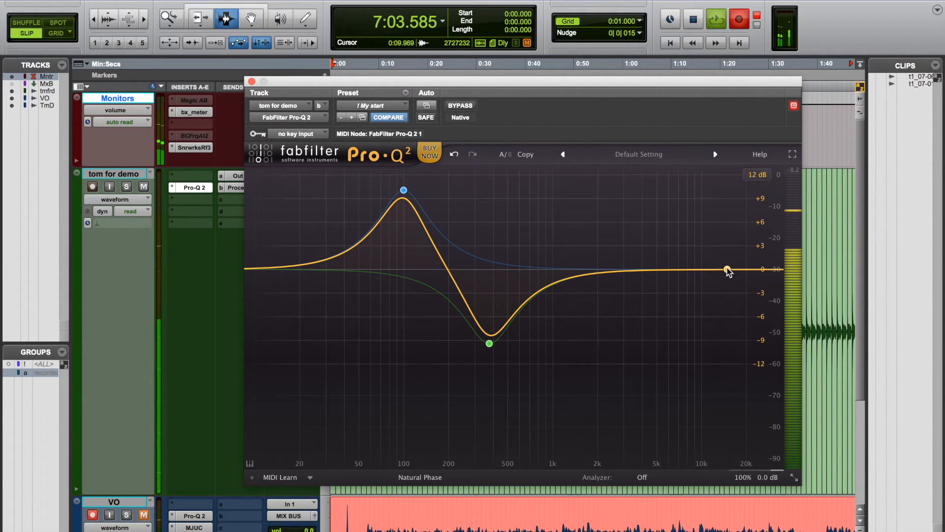
Add a high shelf at about 3.8 kHz with about 7.3 dB of gain and Q 0.3, and compare it off and on
left_click_drag(728, 271, 642, 211)
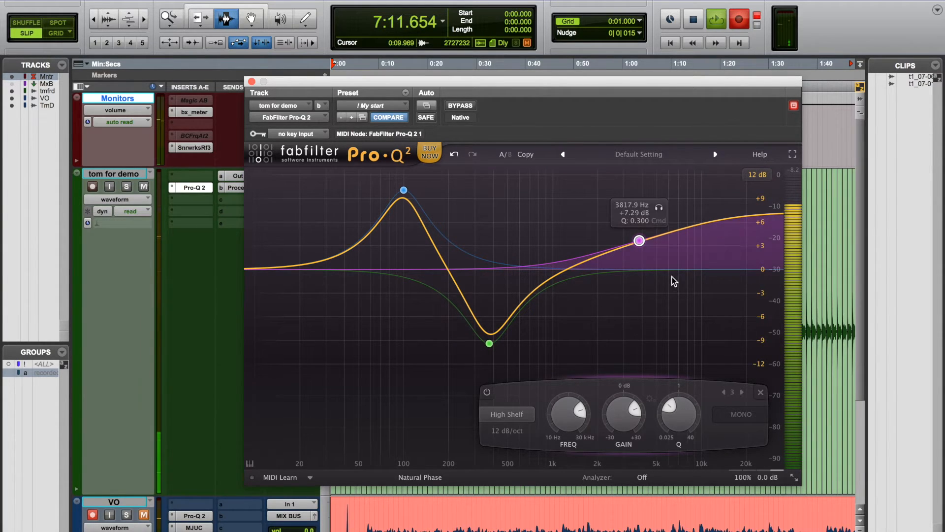
left_click(487, 393)
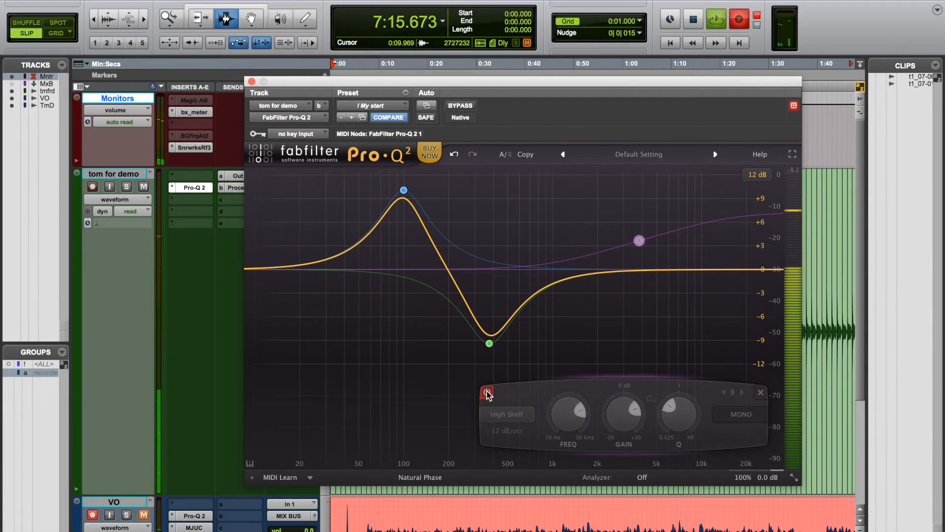
left_click(487, 392)
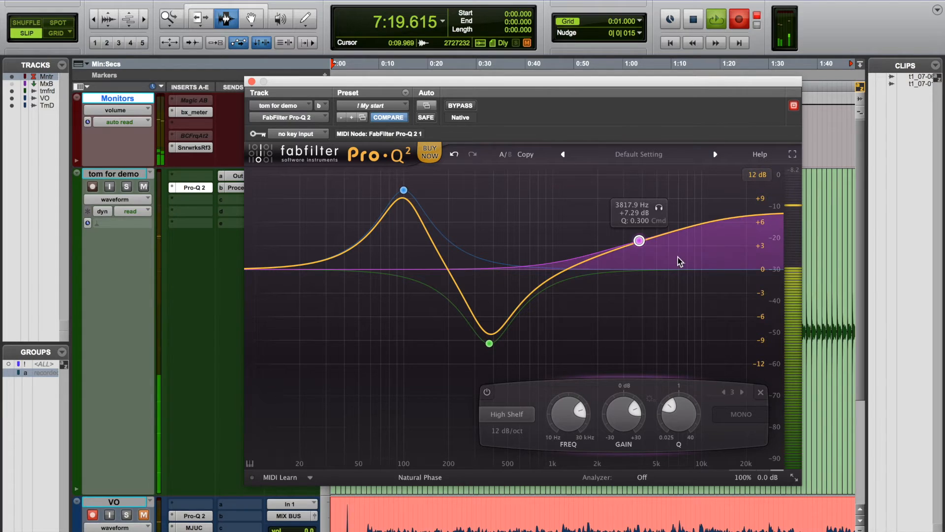
With the 3.8 kHz shelf off, try a steeper high shelf of about 7.3 dB at about 10 kHz, Q about 2.66, and delete it
left_click(487, 393)
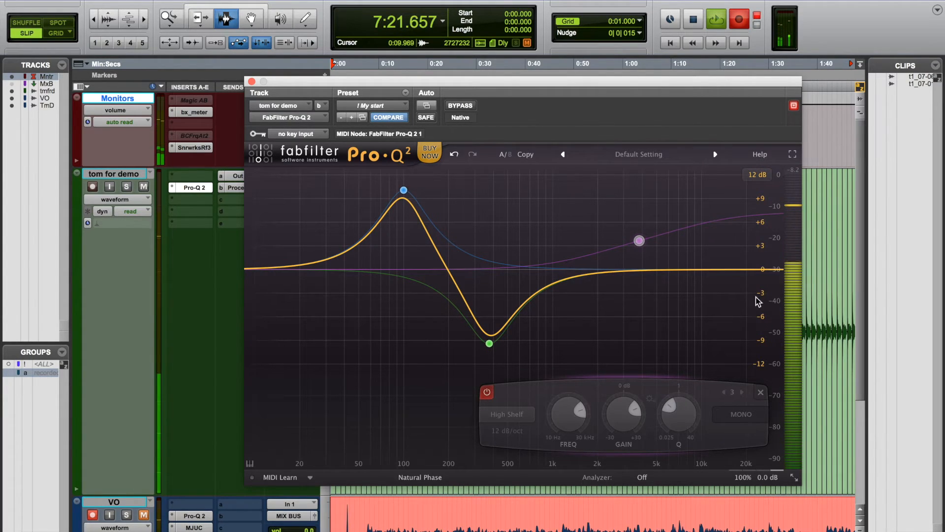
left_click_drag(720, 269, 720, 255)
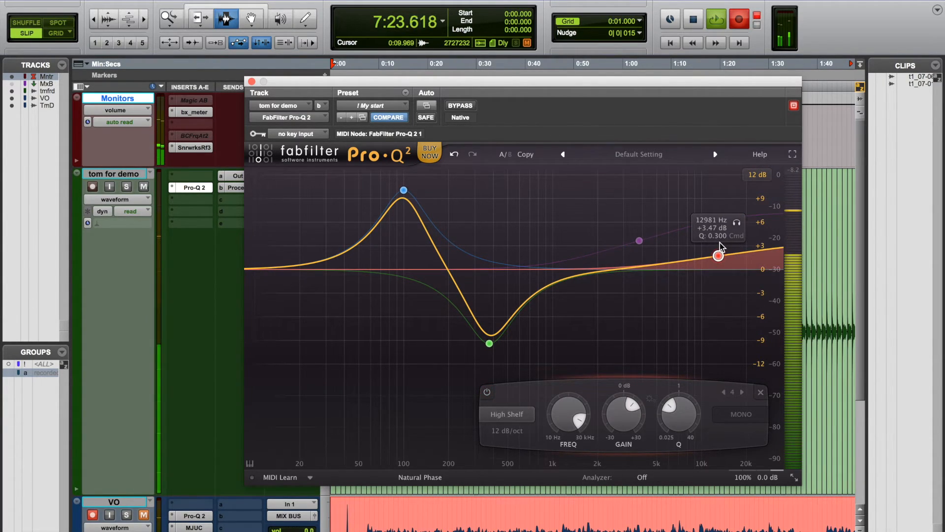
left_click_drag(716, 214, 712, 199)
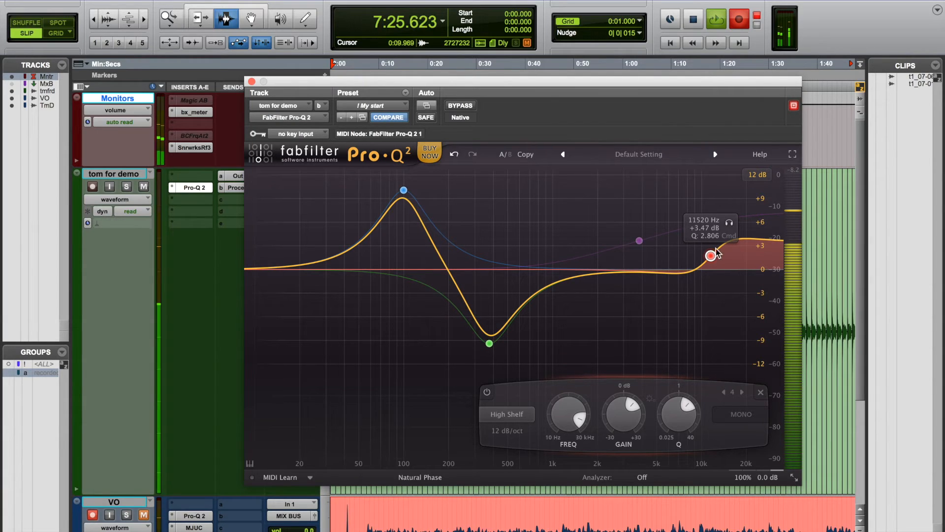
mouse_move(713, 256)
left_mouse_down()
mouse_move(707, 239)
mouse_move(711, 271)
mouse_move(707, 241)
mouse_move(643, 244)
mouse_move(702, 241)
left_mouse_up()
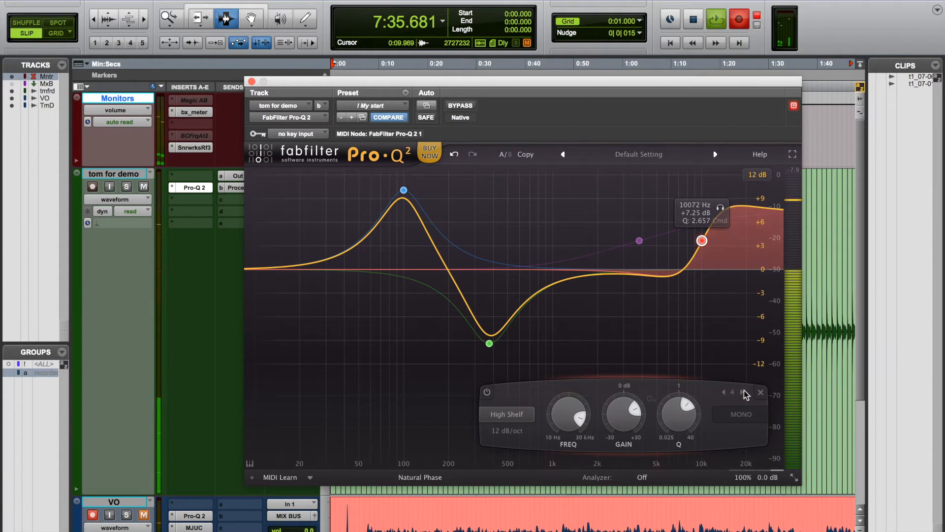
left_click(761, 394)
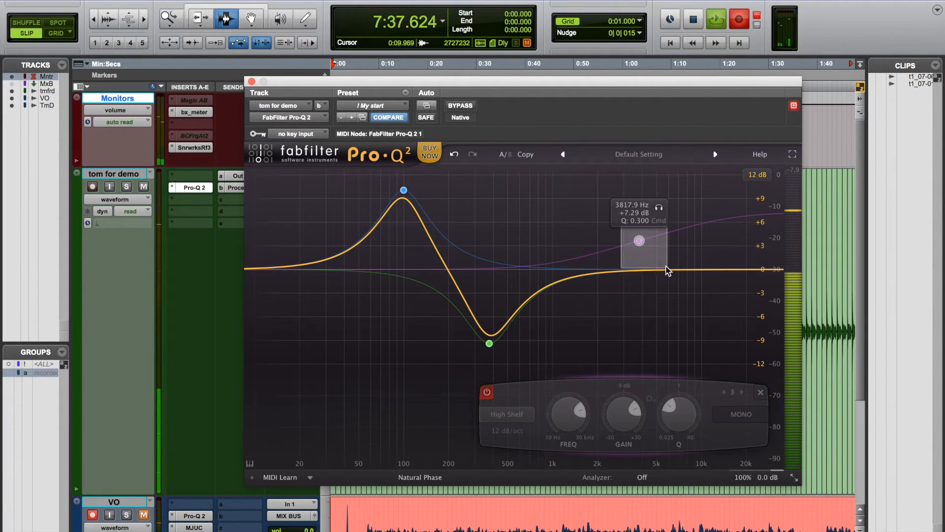
Compare the 3.8 kHz high shelf on and off, and with it off add a bell at about 4.75 kHz with about 7.2 dB of gain
left_click(487, 396)
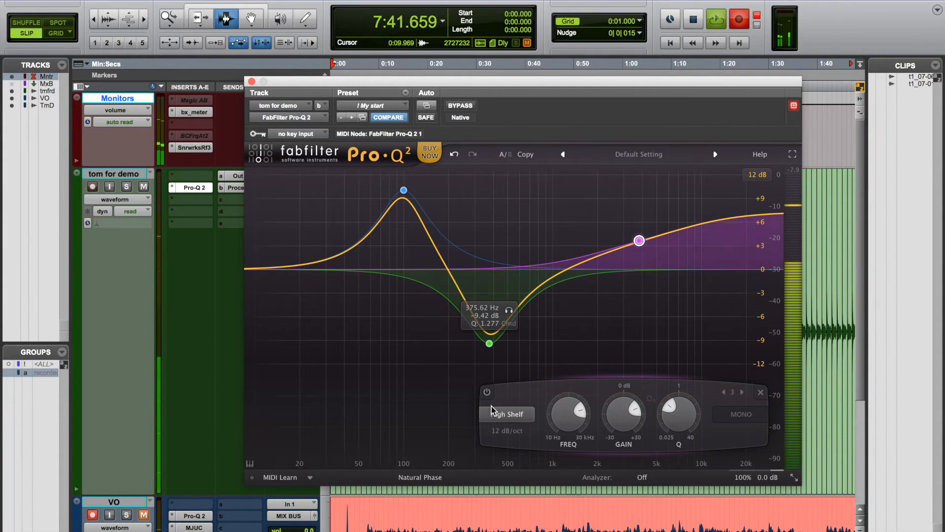
left_click(487, 392)
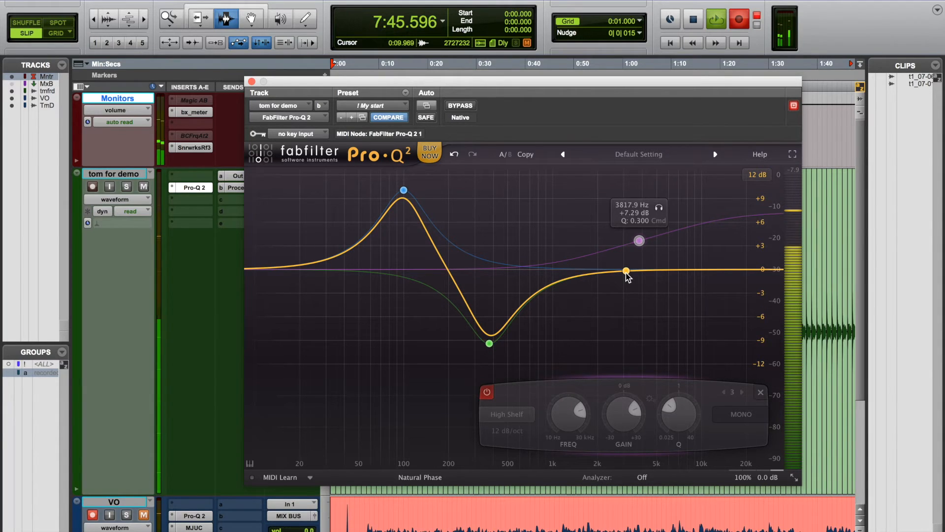
left_click_drag(627, 273, 628, 255)
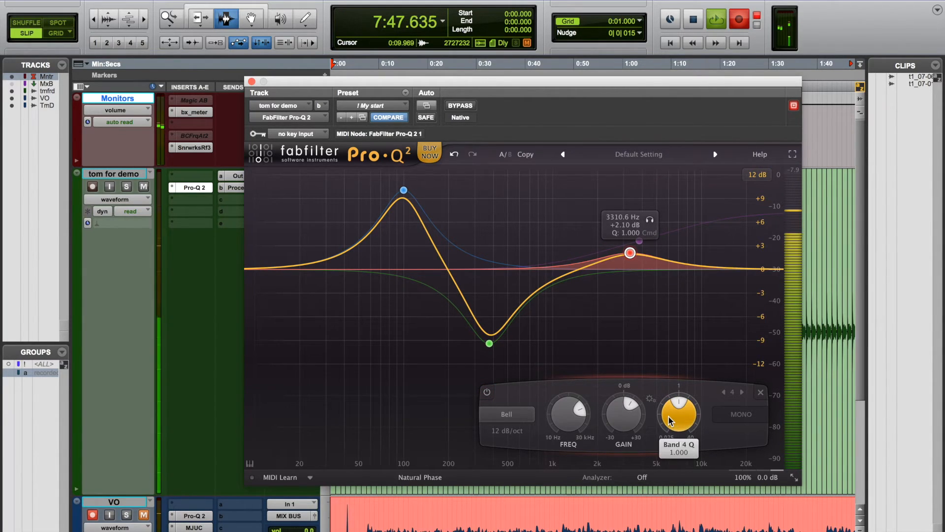
left_click_drag(630, 252, 653, 212)
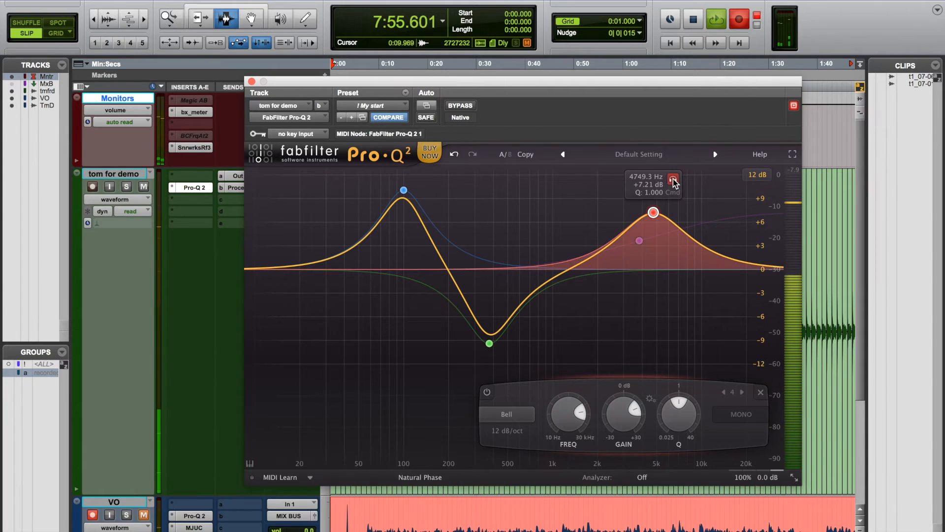
Sweep the new high-frequency bell in solo to find the tom's attack, and settle it at about 3.5 kHz with Q about 1
left_click(673, 180)
left_click_drag(673, 177, 653, 190)
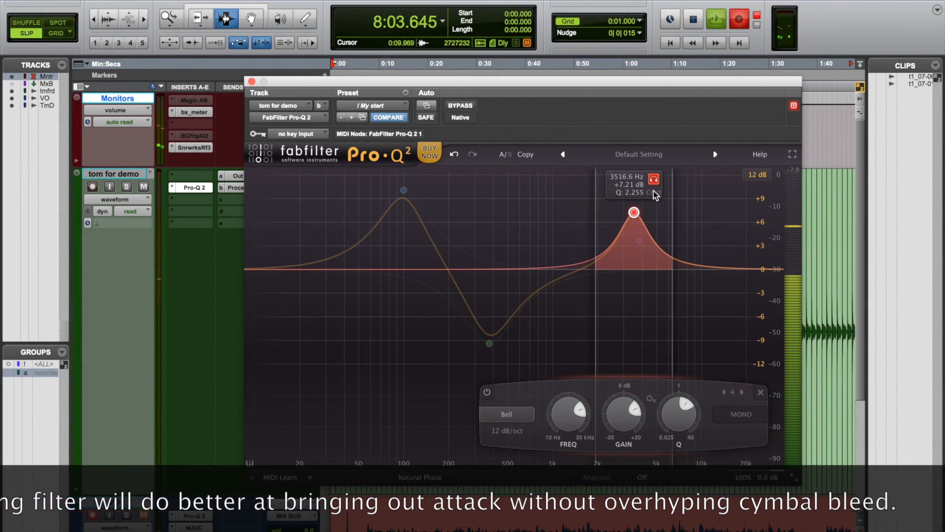
left_click_drag(654, 192, 654, 175)
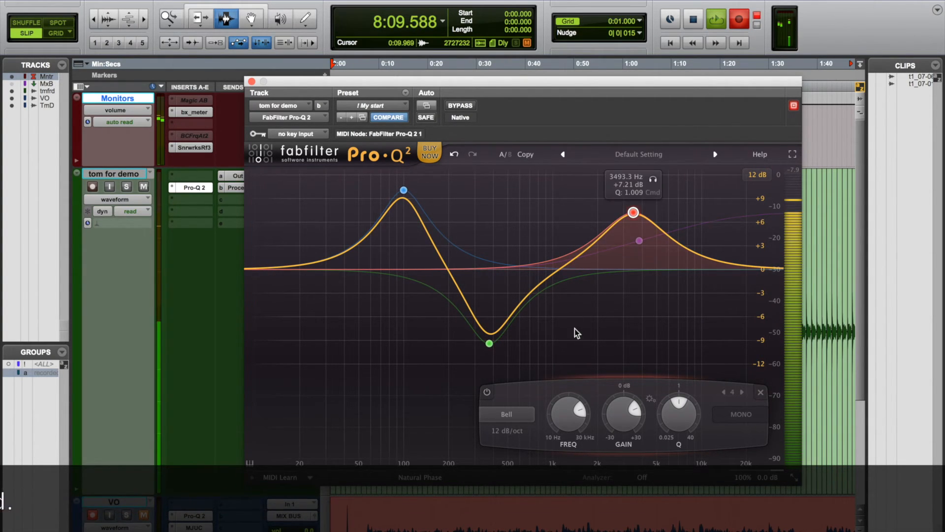
Compare the 3.8 kHz high shelf with the 3.5 kHz bell by activating only one at a time, ending on the bell
left_click(487, 393)
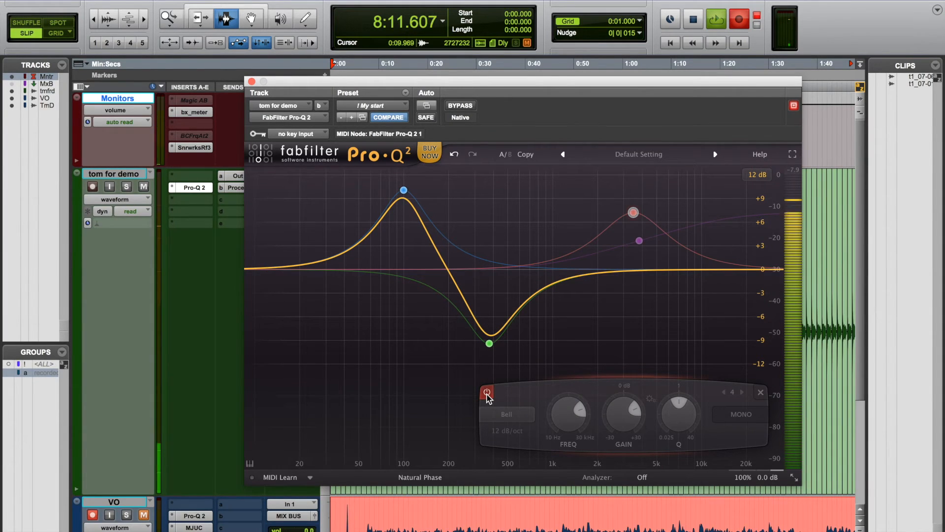
left_click(639, 241)
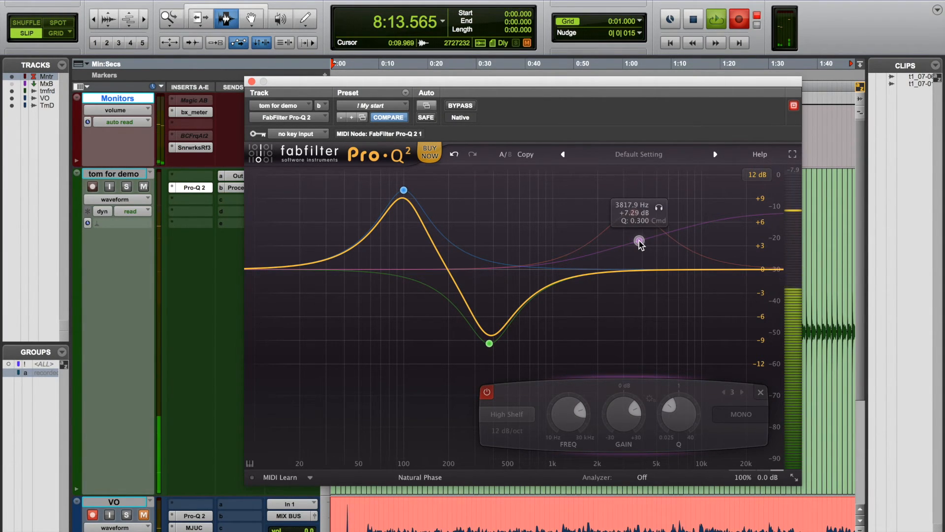
left_click(487, 393)
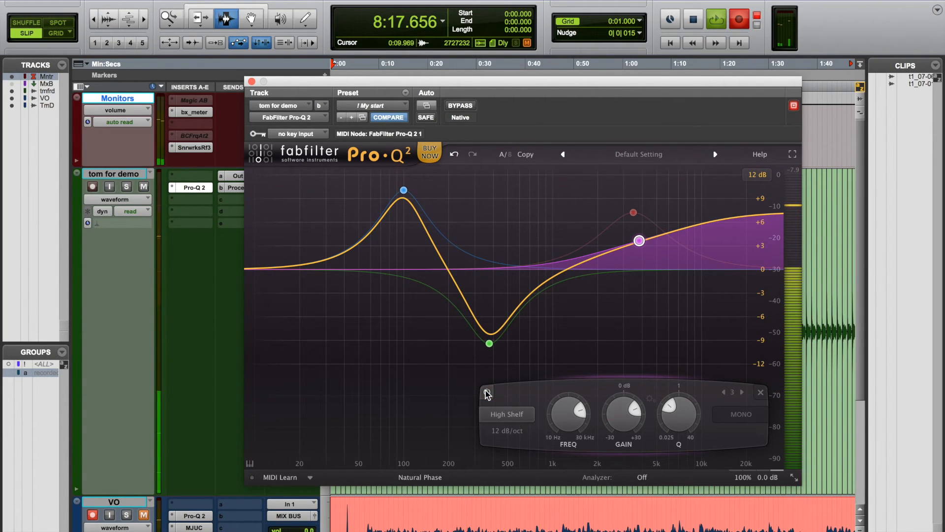
left_click(487, 393)
mouse_move(588, 205)
left_click_drag(644, 227, 657, 223)
left_click(484, 393)
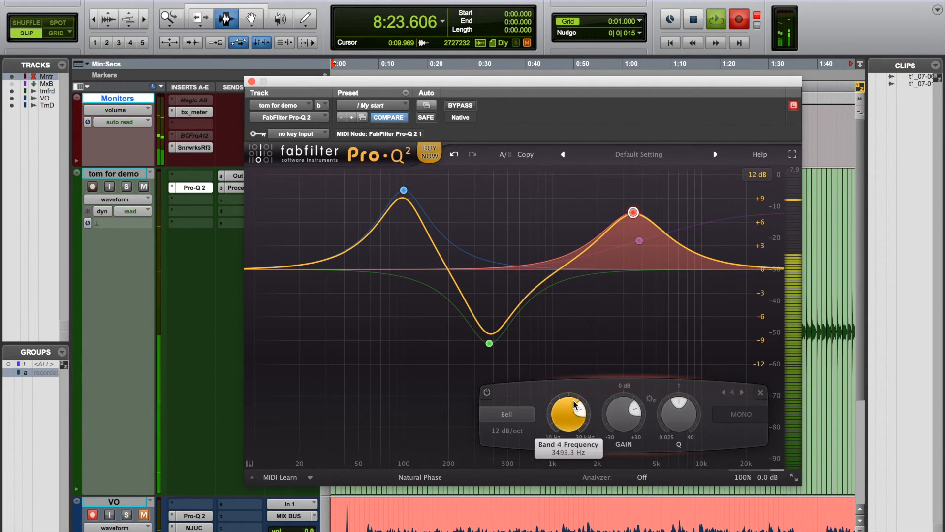
Lower the 3.5 kHz bell's gain to about 6 dB, and switch from the bell back to the high shelf
left_click_drag(610, 415, 610, 422)
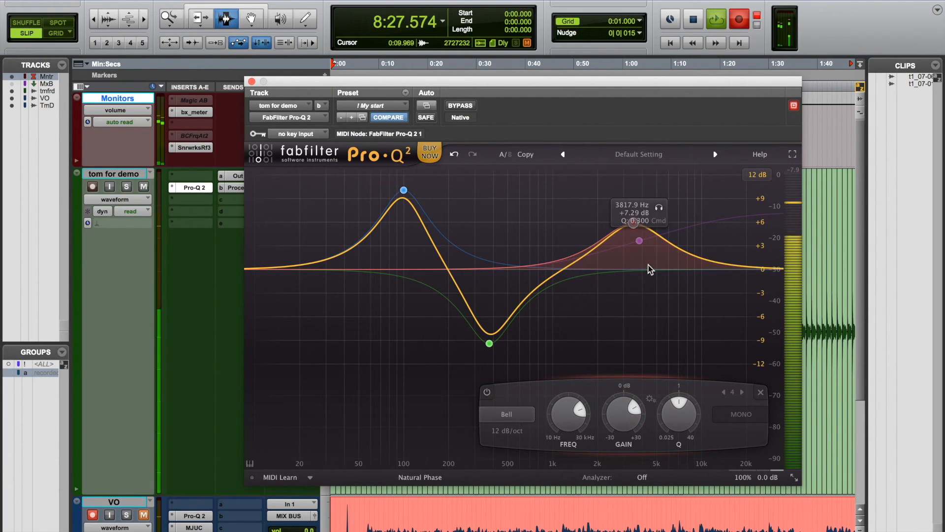
left_click(486, 393)
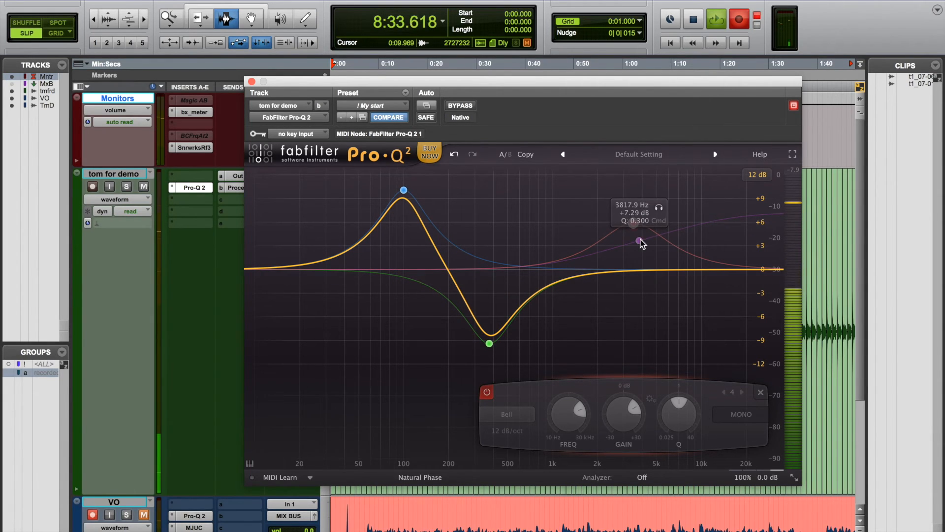
left_click(639, 241)
left_click(486, 393)
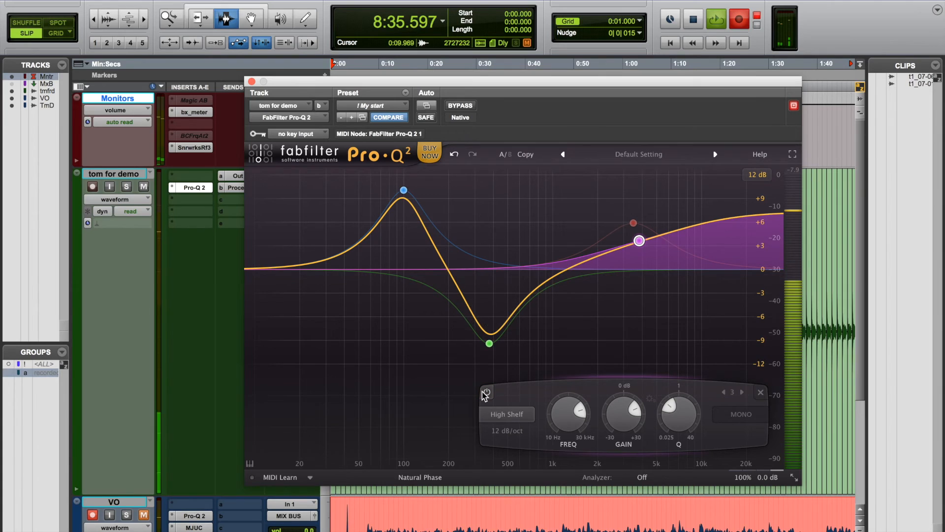
Move the high shelf to about 3.3 kHz with about 7.8 dB of gain, and compare the whole EQ bypassed and active
left_click_drag(639, 241, 630, 240)
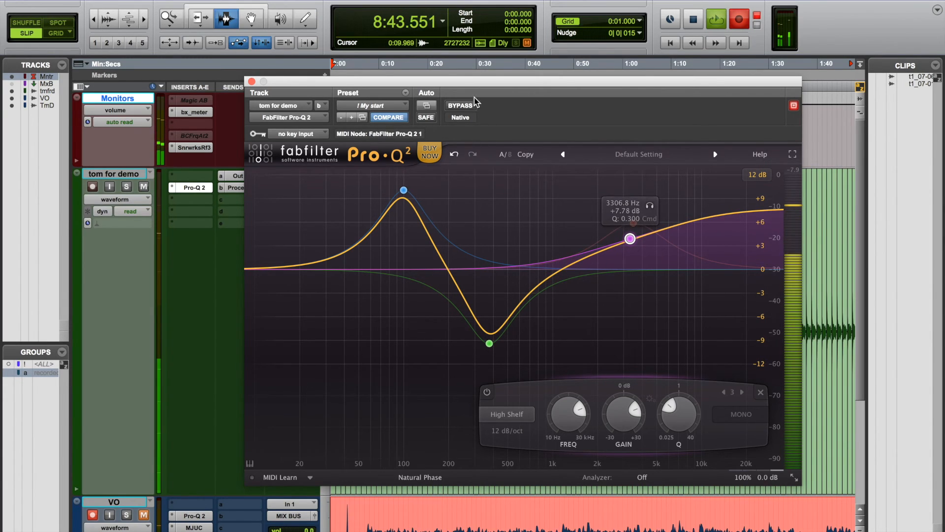
left_click(458, 106)
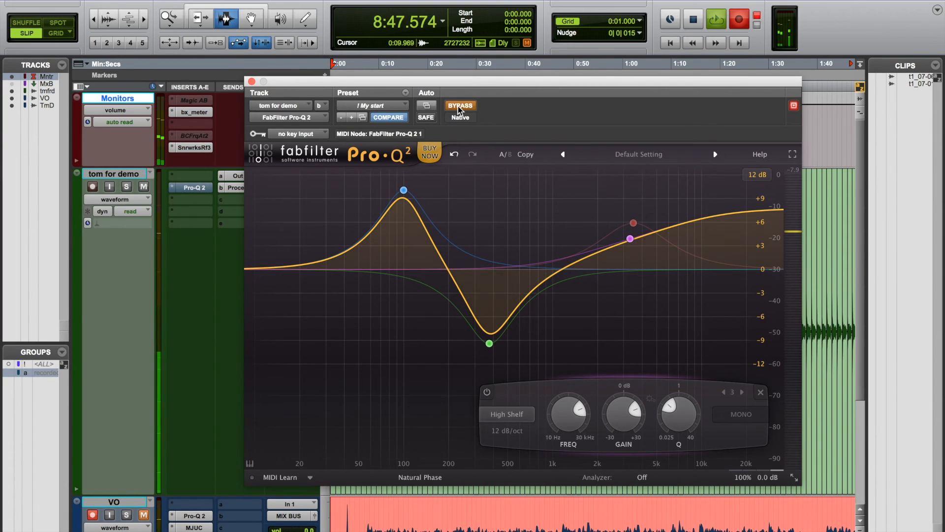
left_click(458, 105)
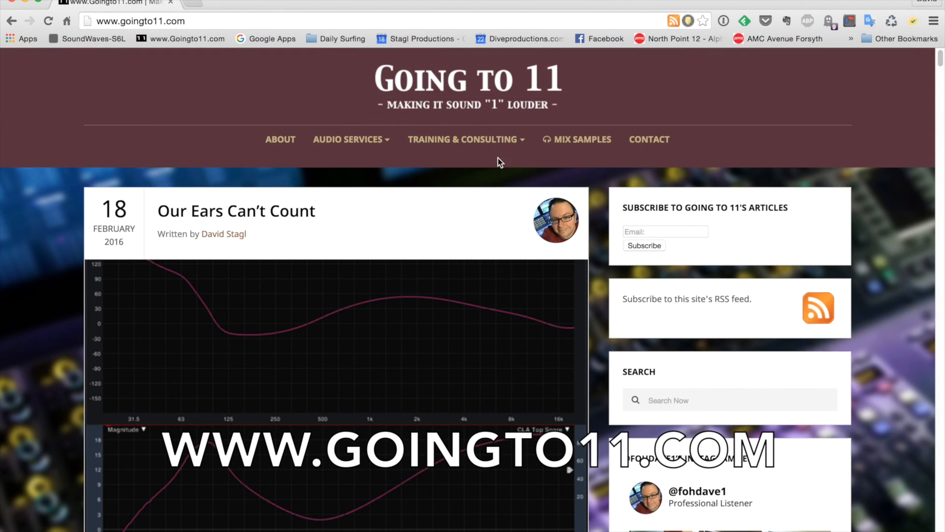
In the web browser, open the Workshops page under Training & Consulting on the Going to 11 website
mouse_move(499, 142)
left_click(466, 172)
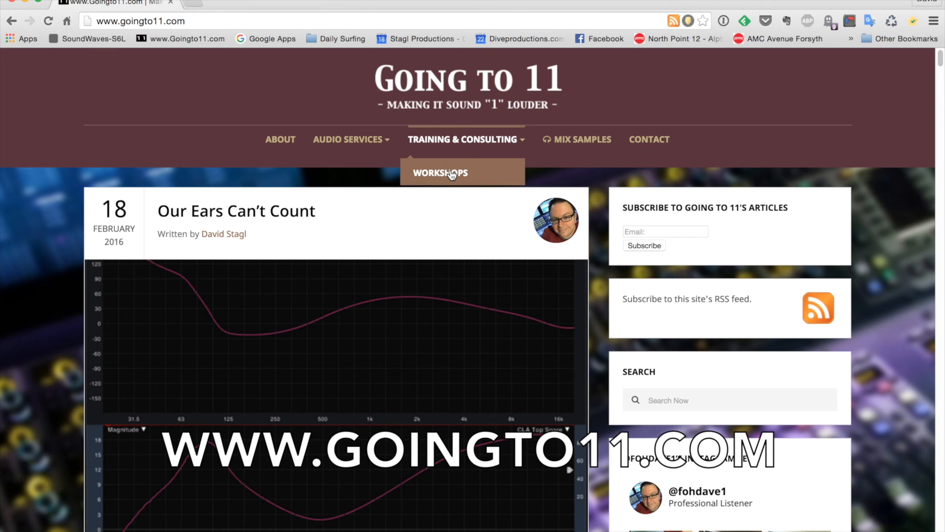